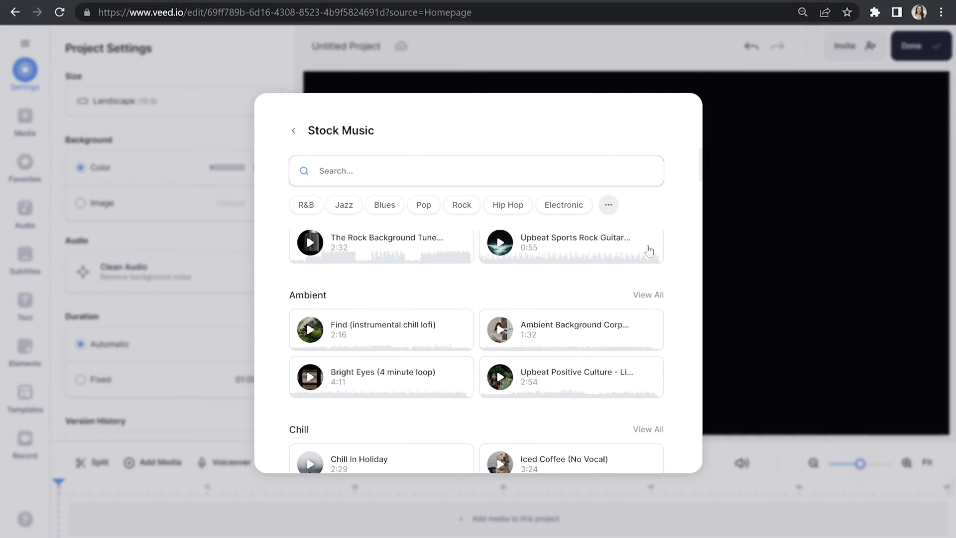
- Scroll down through the Stock Music track list to browse the available tracks
scroll(667, 254, down, 2)
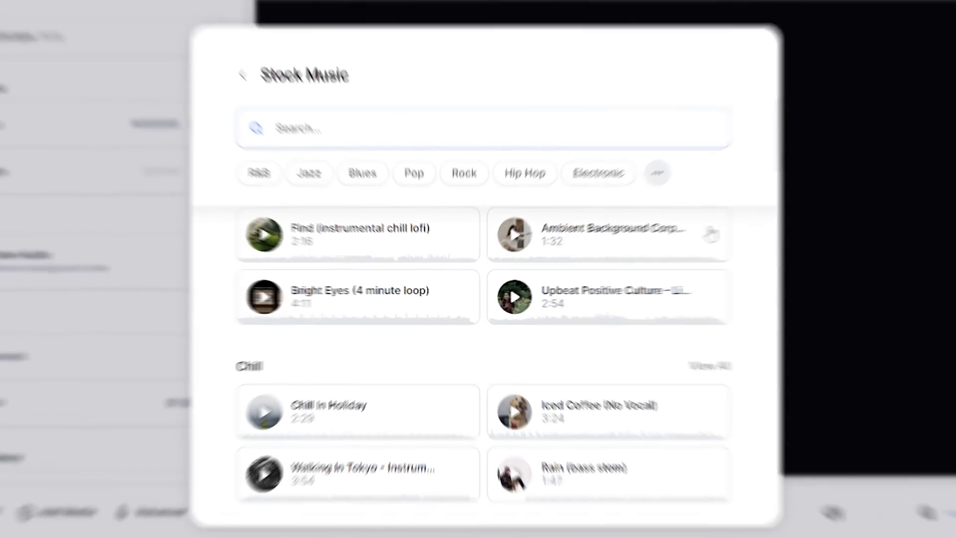
scroll(744, 224, down, 4)
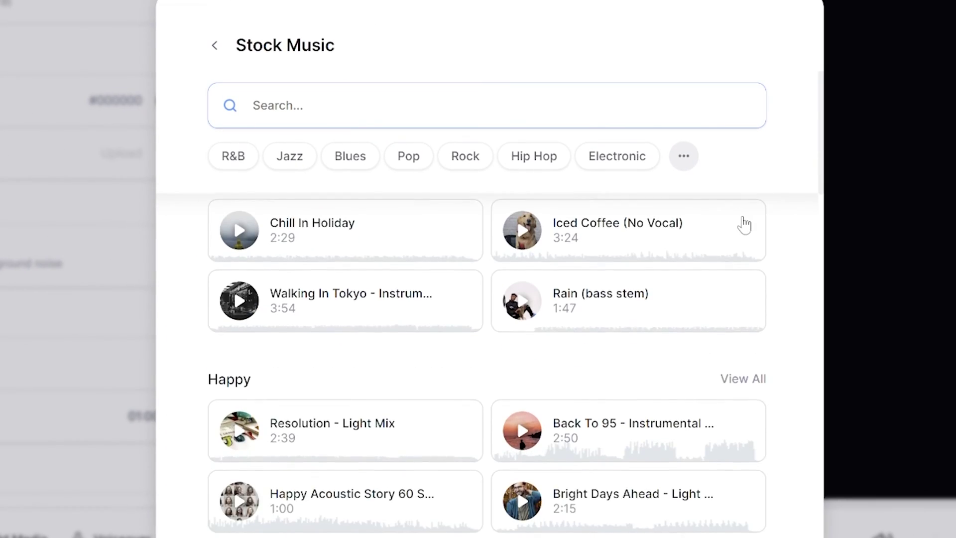
scroll(743, 224, down, 1)
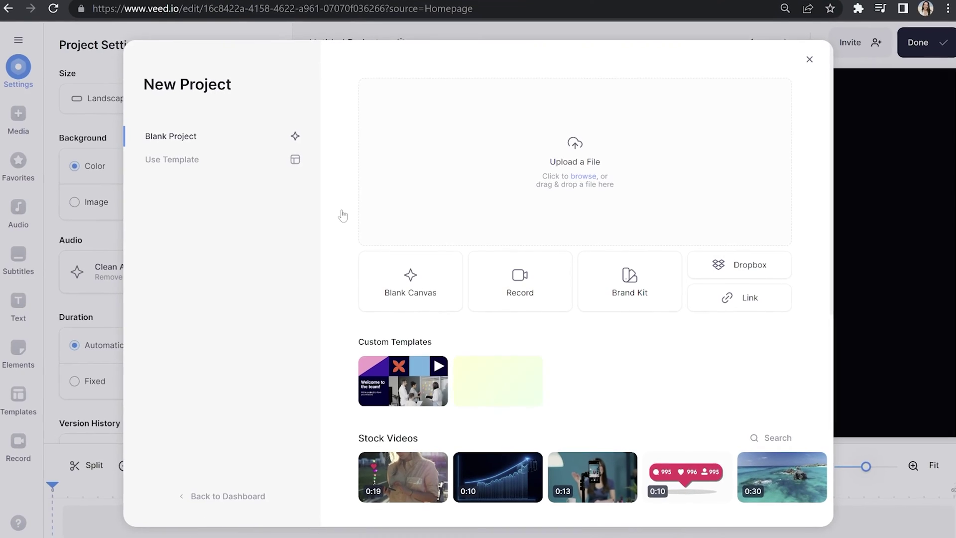
- Upload 'Loop Video Demo Video (1).mp4' from the computer into the project
click(496, 149)
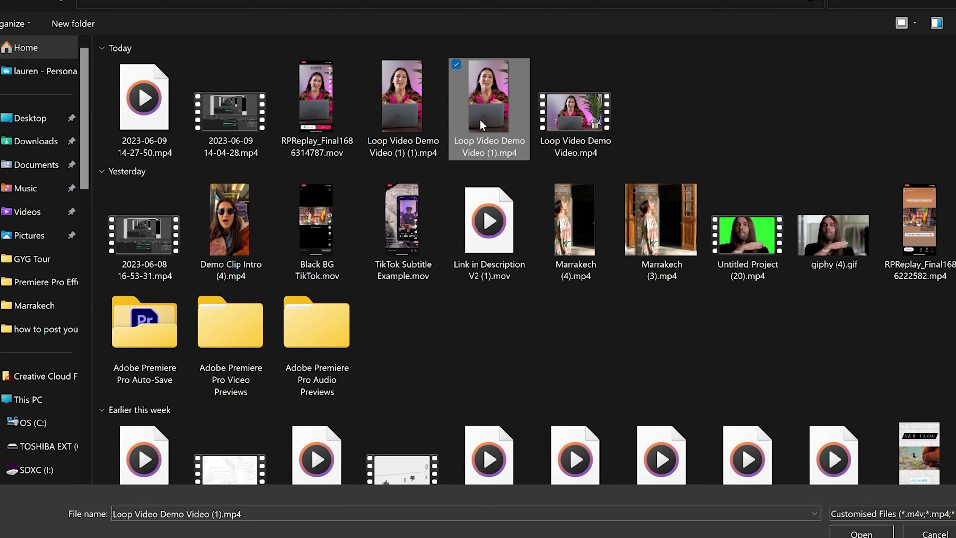
double_click(480, 120)
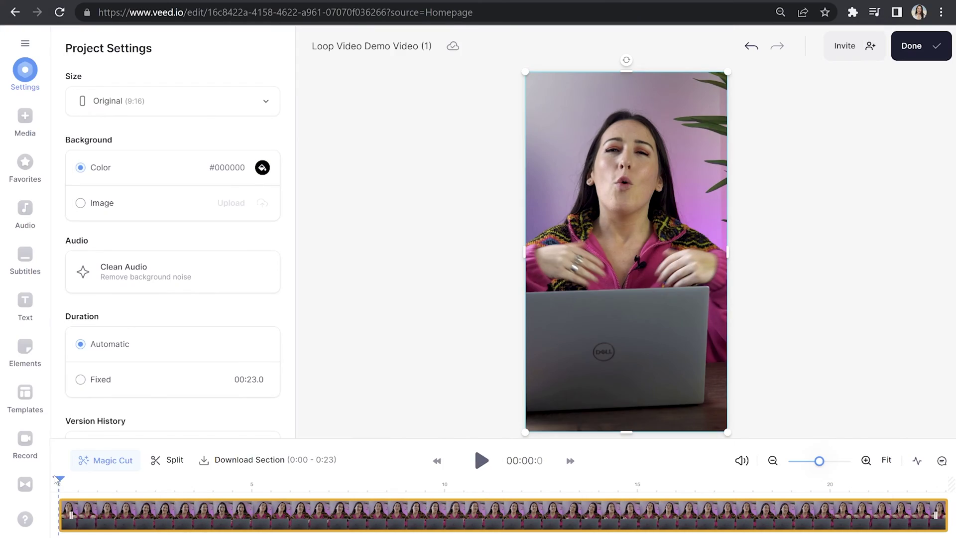
- Play back the uploaded talking-head video
key(space)
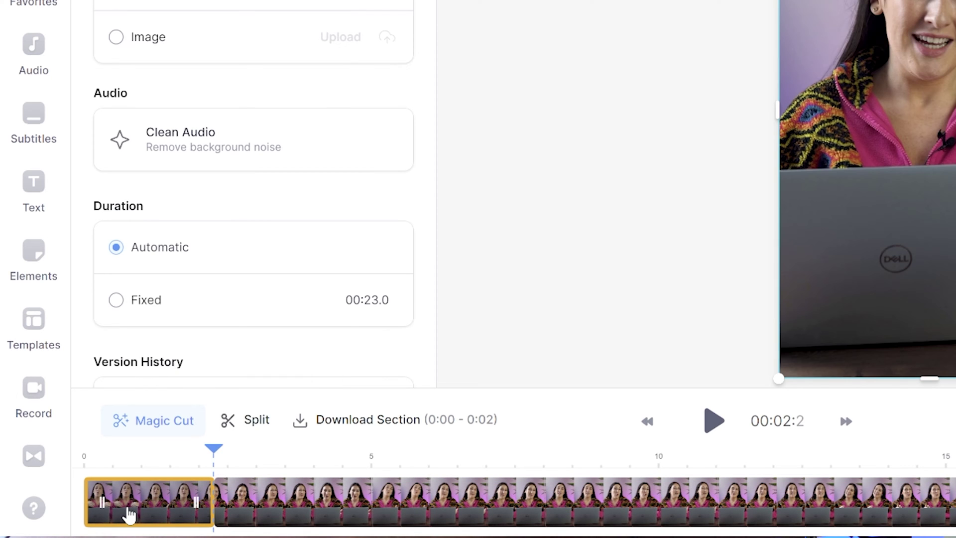
- Move the 0:00–0:02 opening section to the end of the timeline, after the main clip
drag(129, 516, 847, 504)
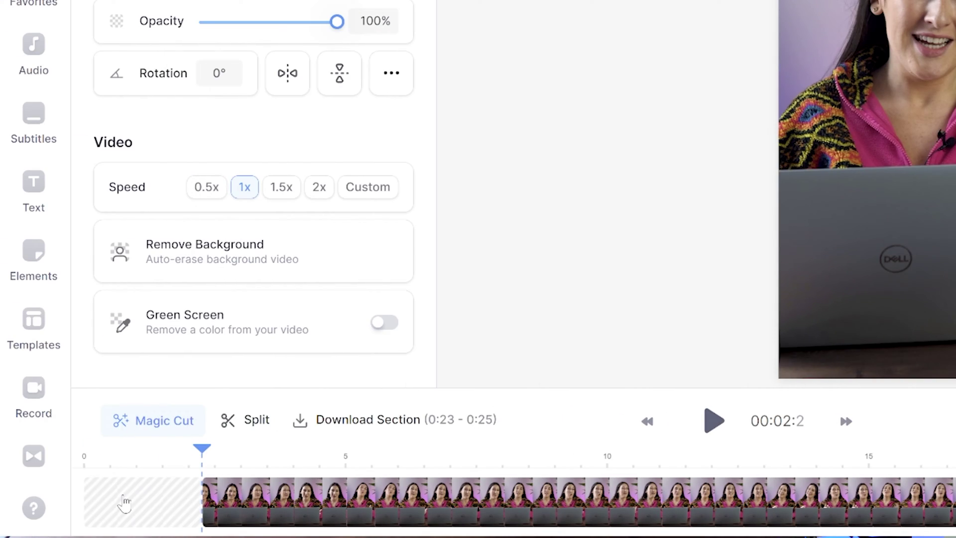
click(127, 502)
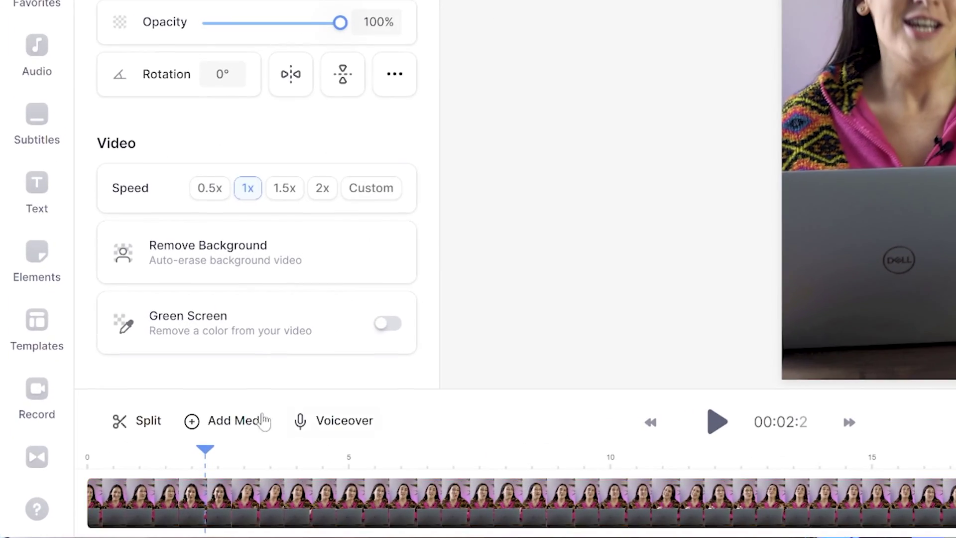
- Add a 0:19 'social media' stock video clip to the project
click(238, 425)
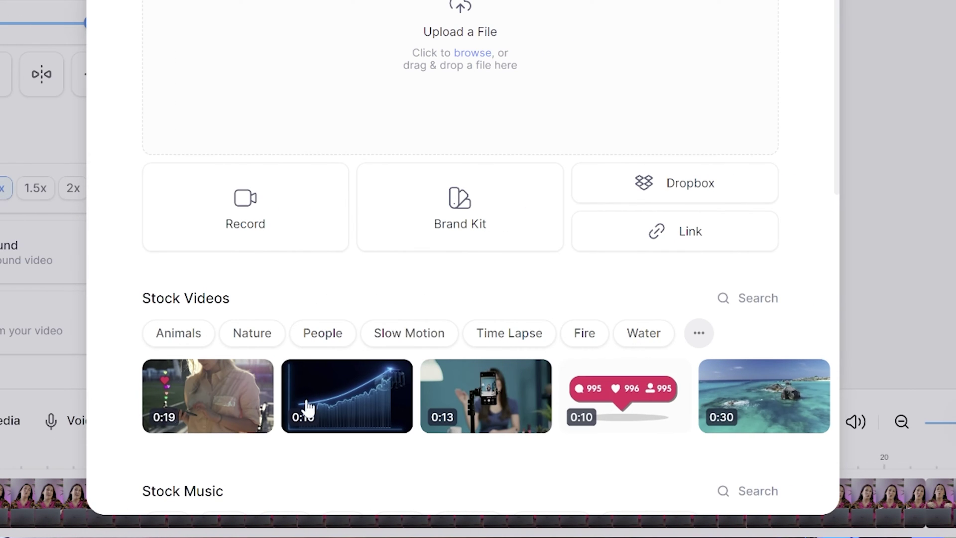
click(749, 310)
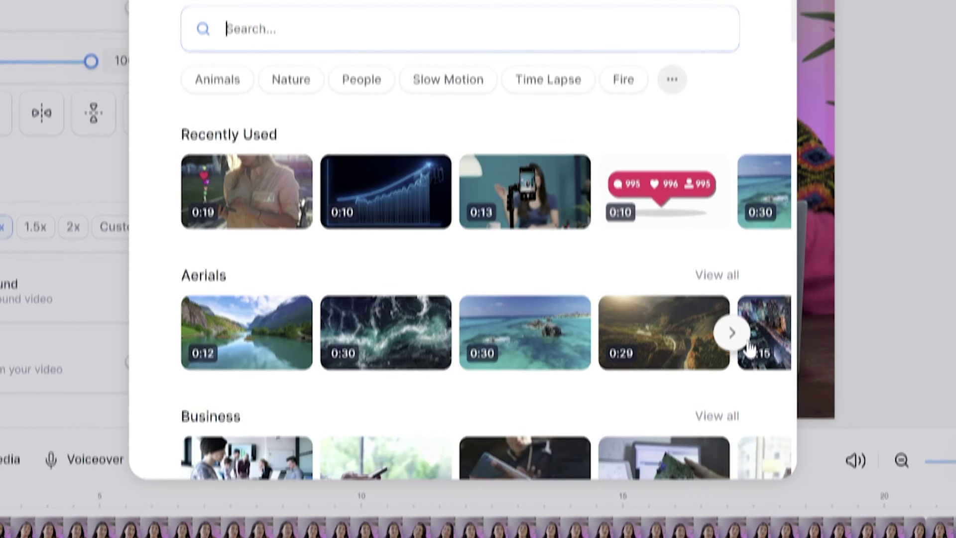
text(social media)
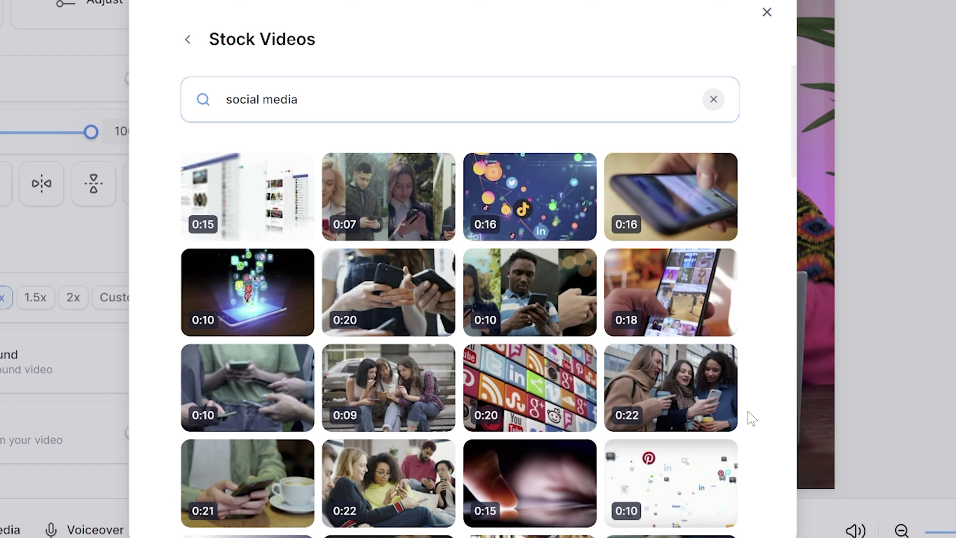
scroll(779, 234, down, 8)
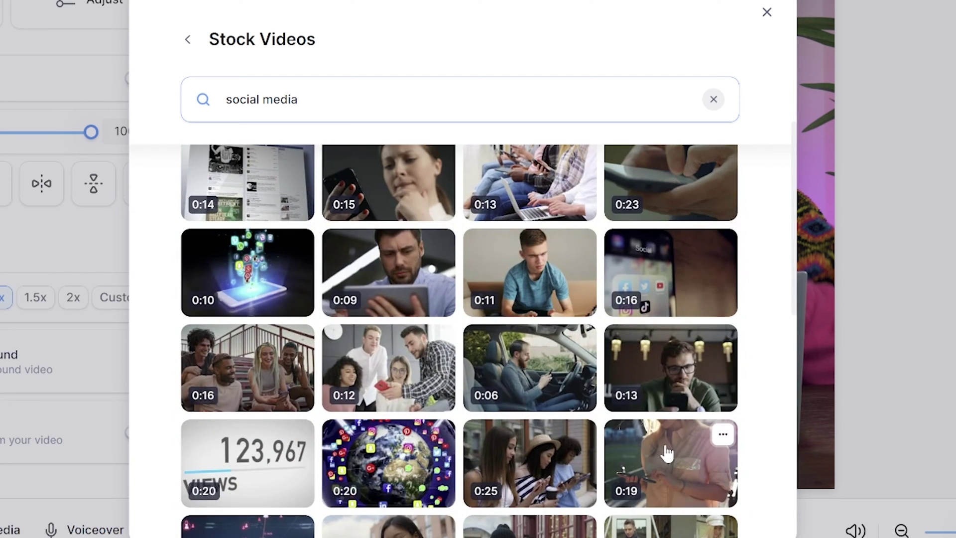
click(668, 453)
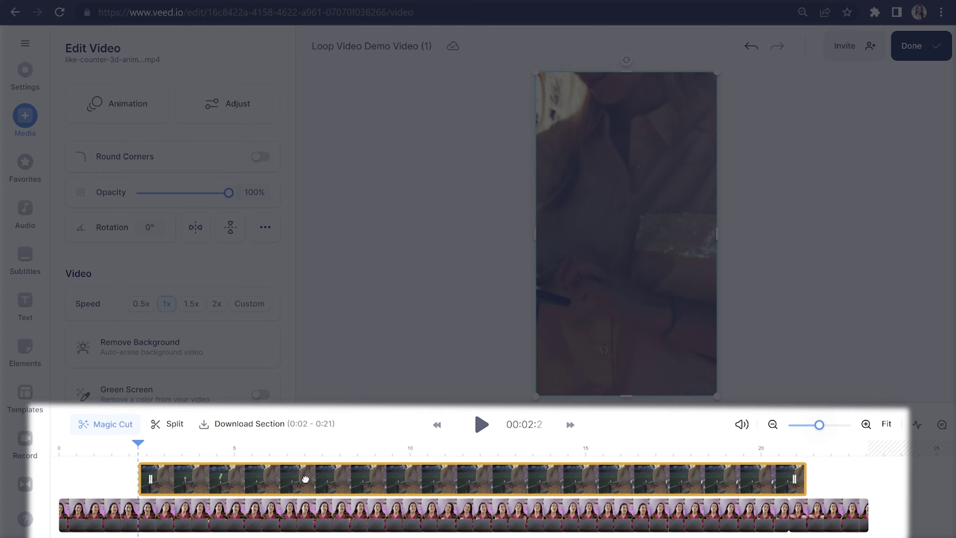
- Place the stock clip on its own overlay track from 00:16.7 to 00:22.0
drag(305, 479, 818, 489)
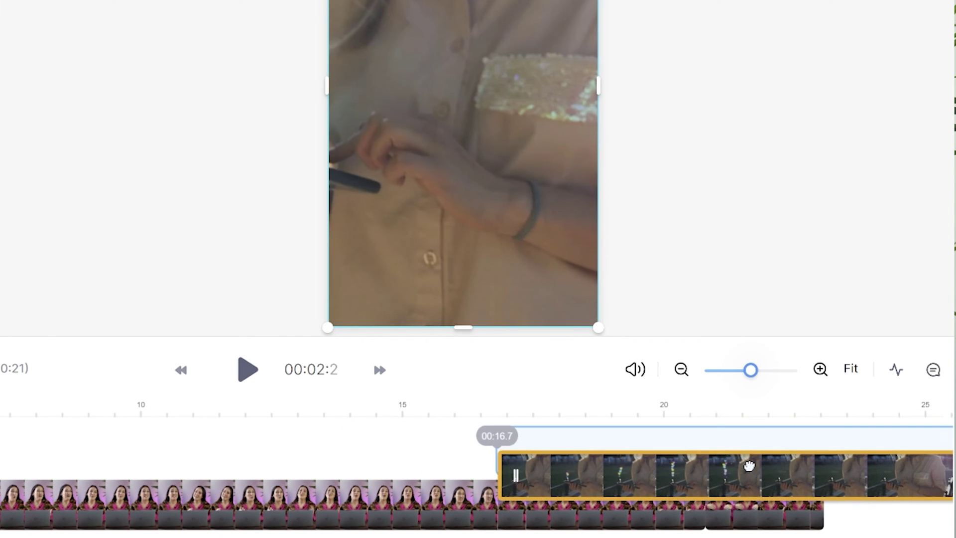
mouse_move(750, 466)
mouse_down()
mouse_move(745, 442)
mouse_move(750, 461)
mouse_up()
drag(942, 437, 428, 441)
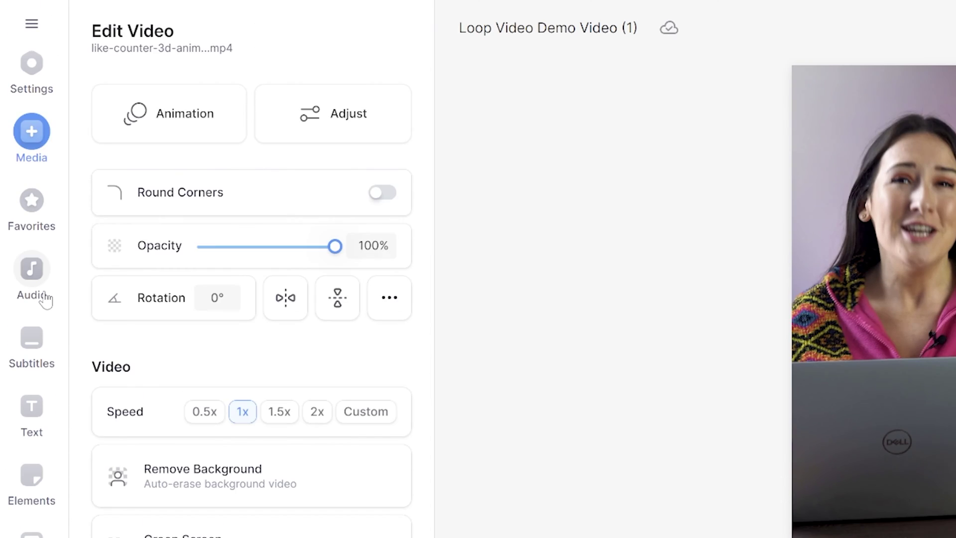
- Search stock music for 'fun', preview It's Time For Business, and add it
click(37, 67)
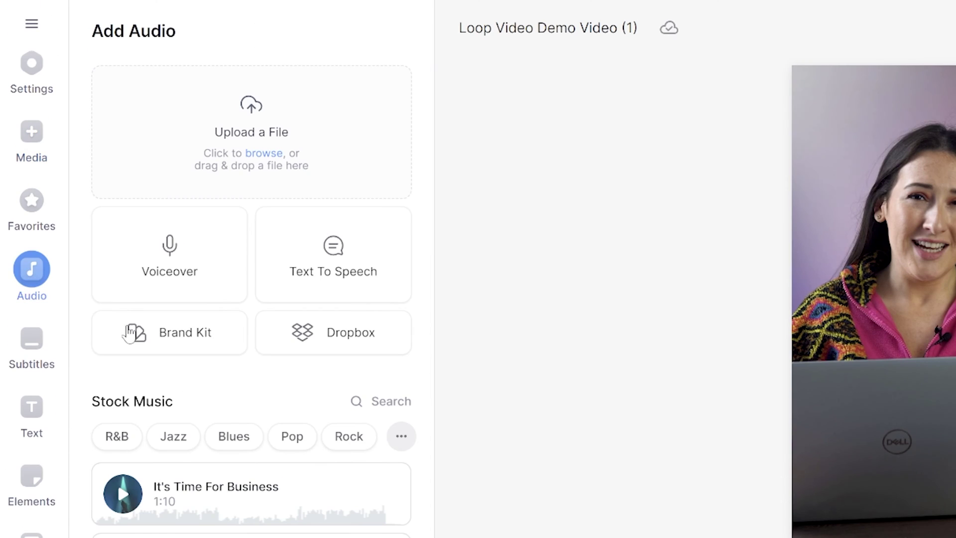
click(394, 409)
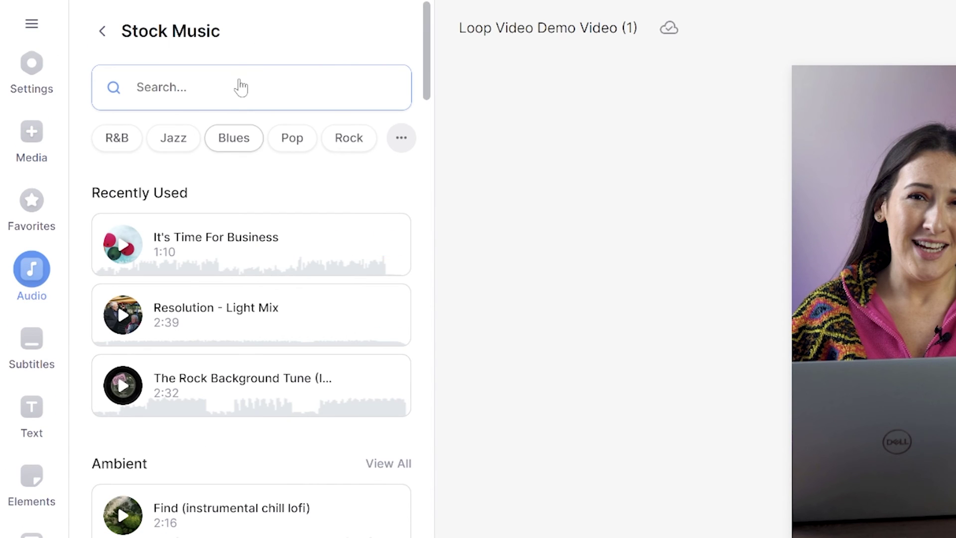
text(fun)
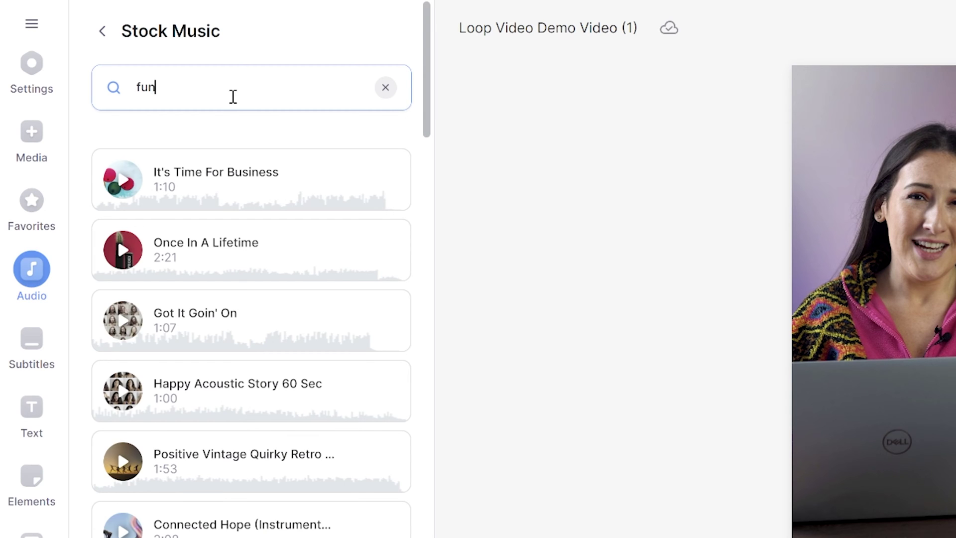
click(122, 180)
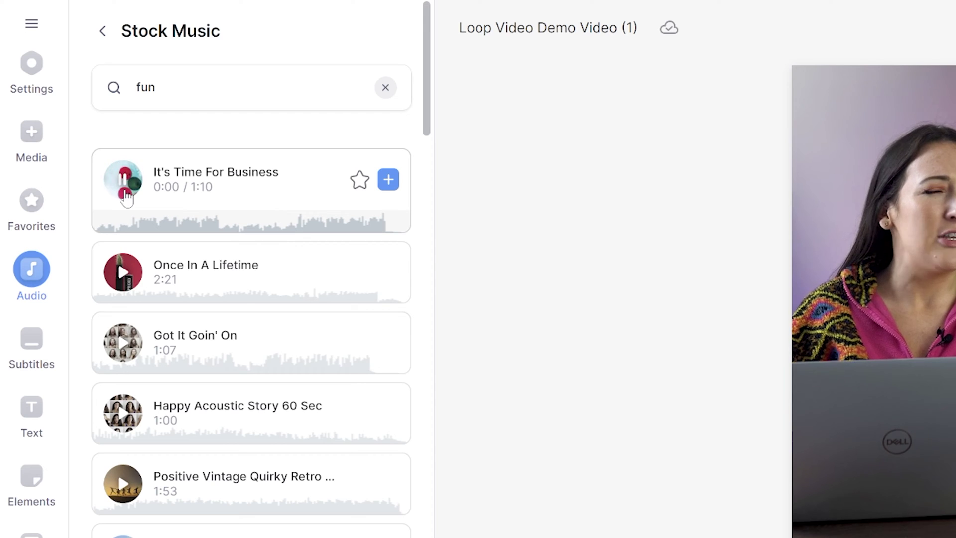
click(126, 189)
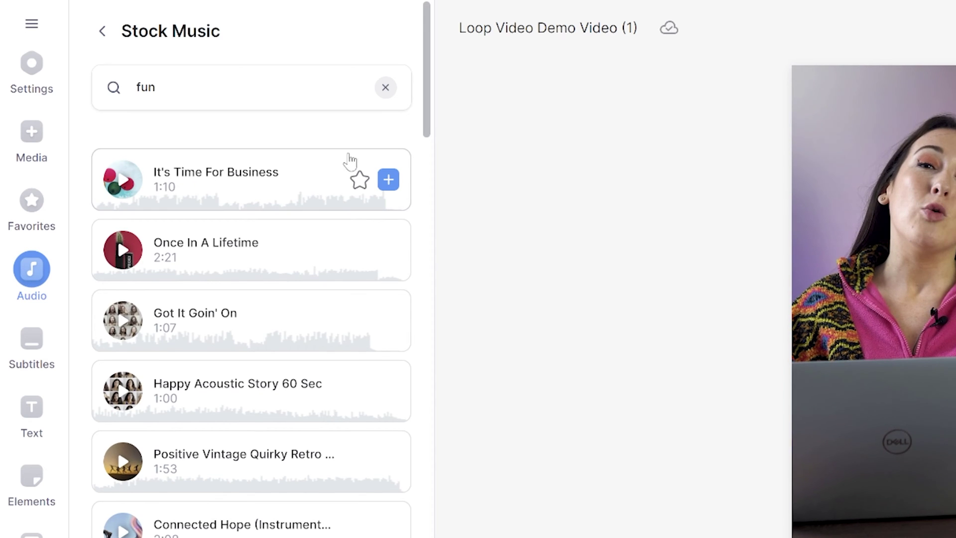
click(389, 180)
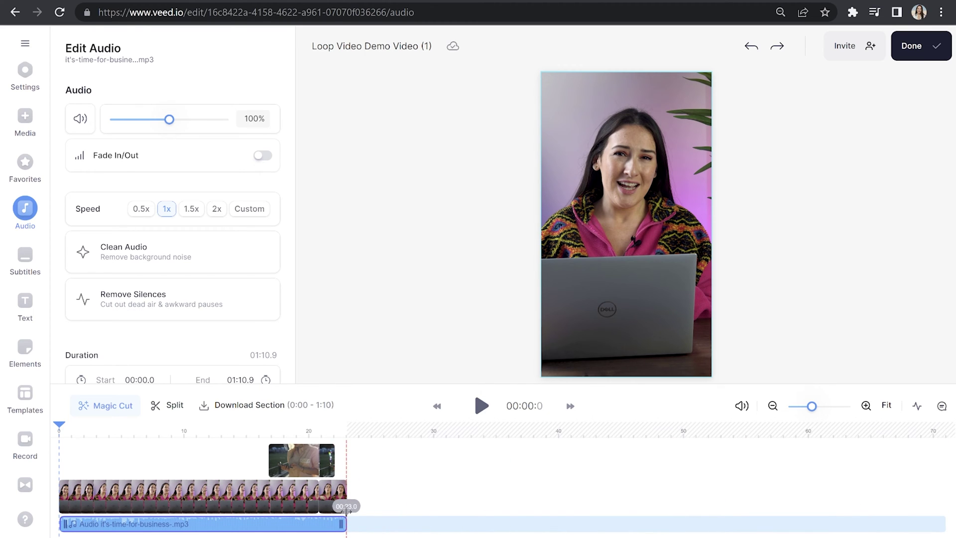
- Trim the music to 00:23.0, split at 4.9 s, and move the opening piece to start near 18 s
drag(346, 510, 347, 512)
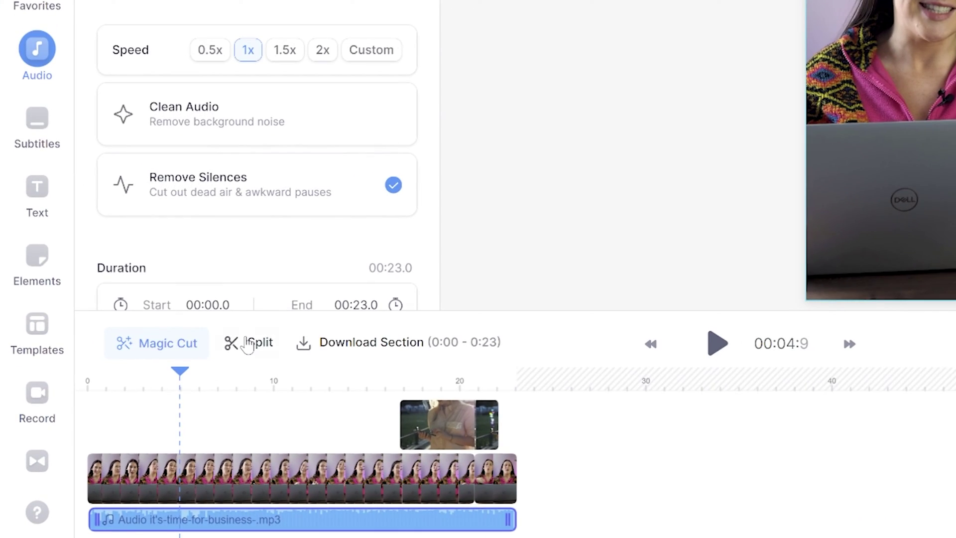
click(185, 478)
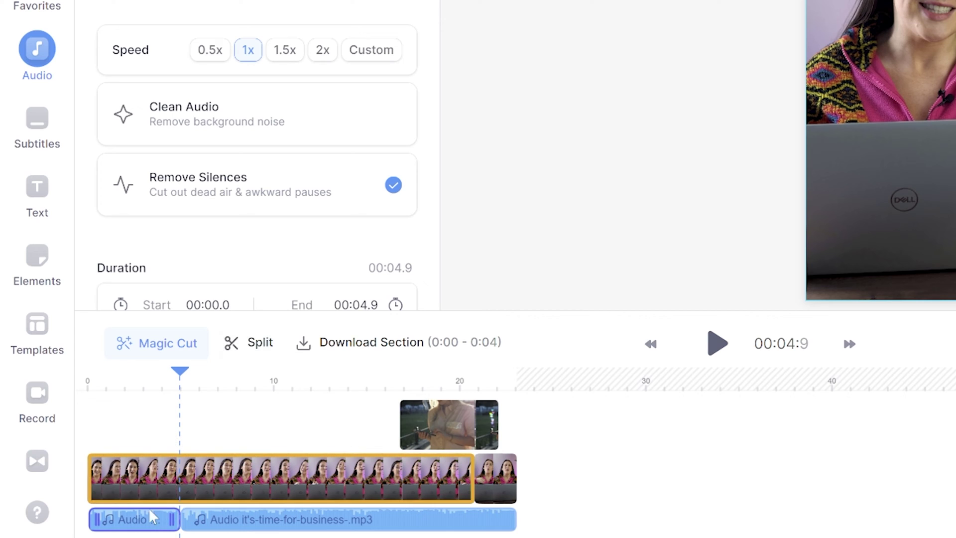
drag(516, 510, 575, 523)
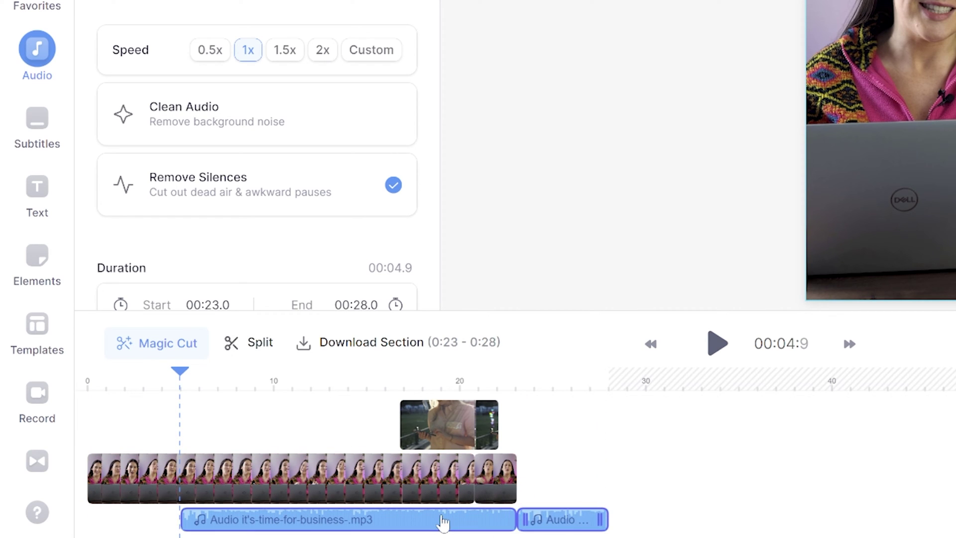
drag(296, 514, 202, 518)
drag(537, 520, 443, 521)
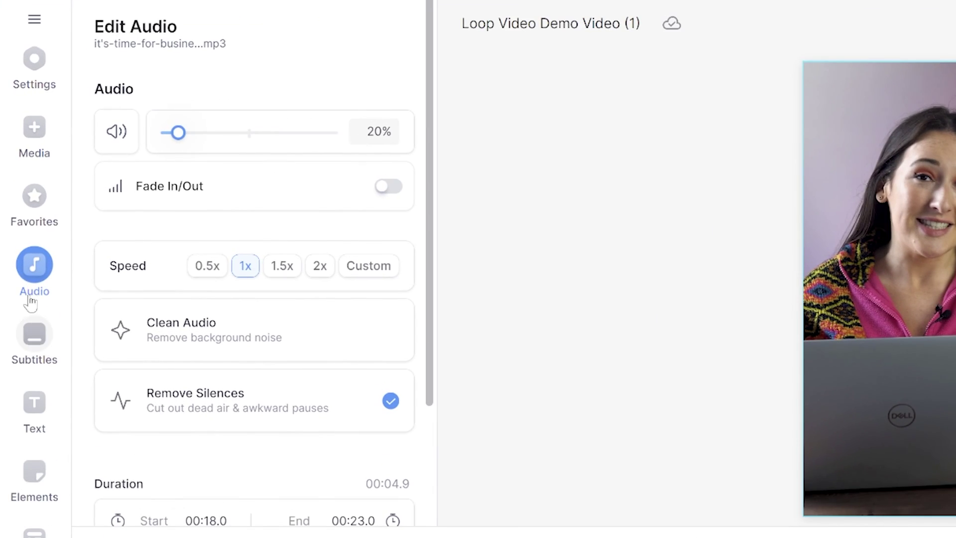
- Add the Cinematic Whoosh Impact sound effect from a 'cinematic' search
click(30, 272)
drag(434, 94, 434, 309)
scroll(435, 309, down, 1)
click(395, 267)
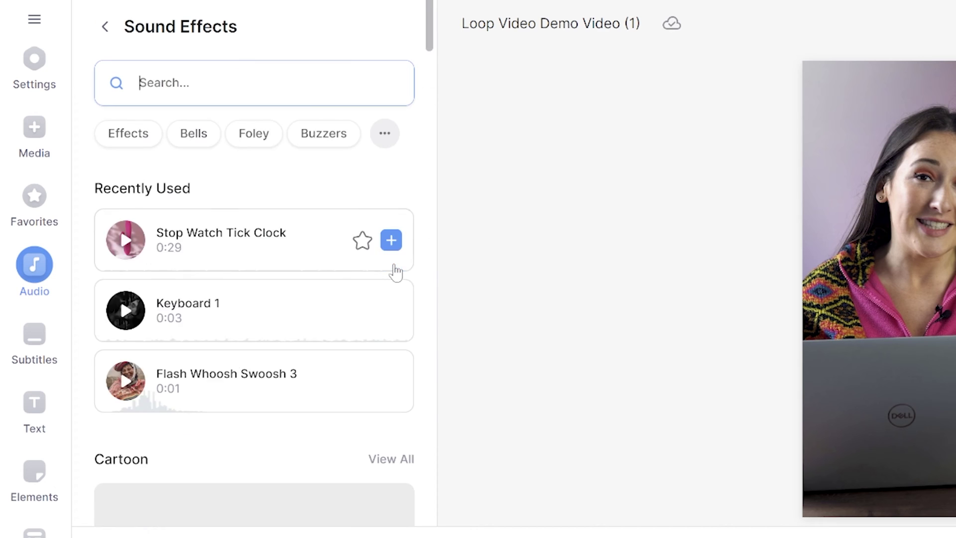
text(cinematic)
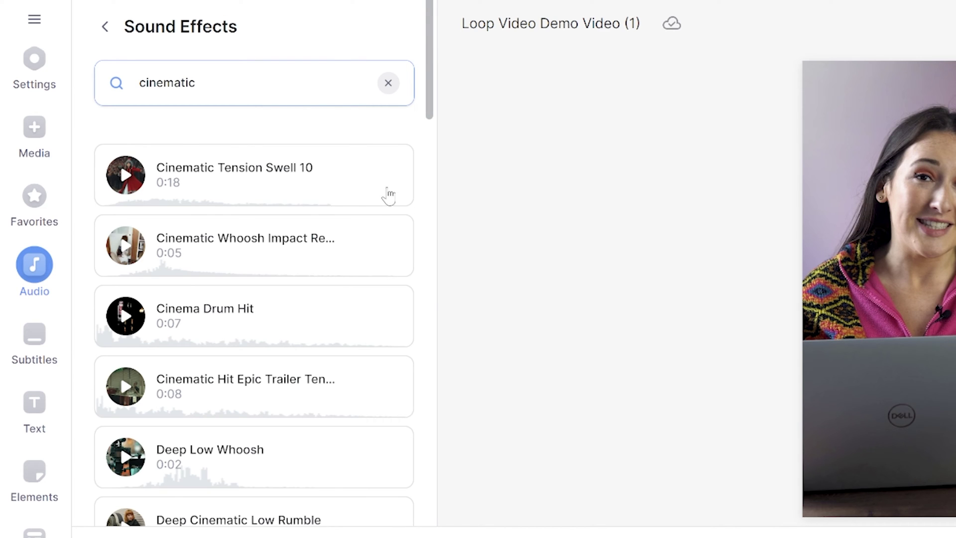
click(390, 245)
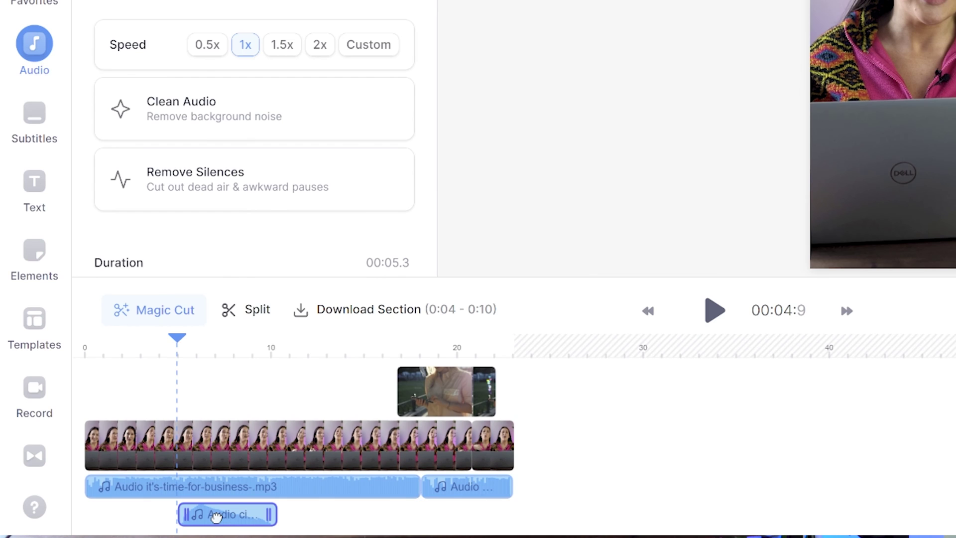
- Reposition the whoosh sound effect clip along its track in the timeline
drag(406, 518, 534, 519)
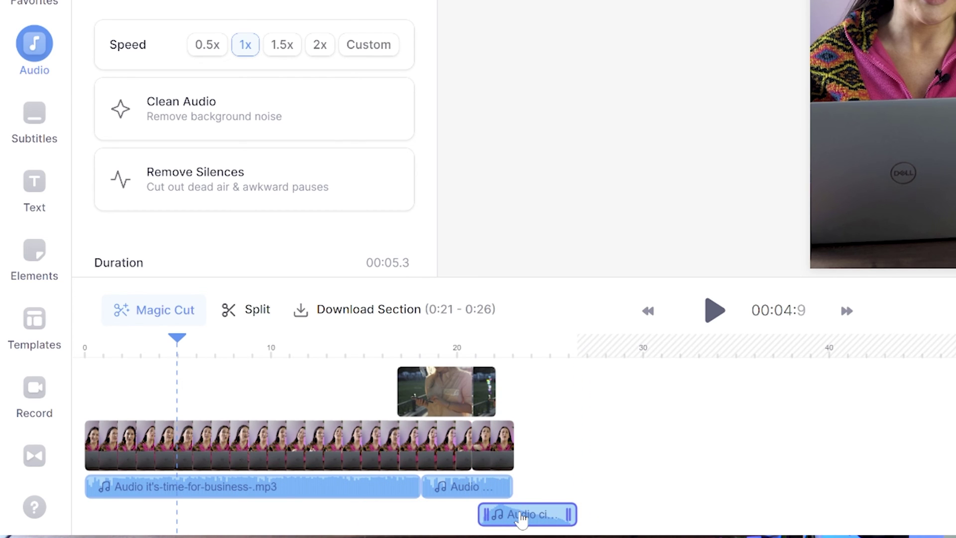
click(518, 392)
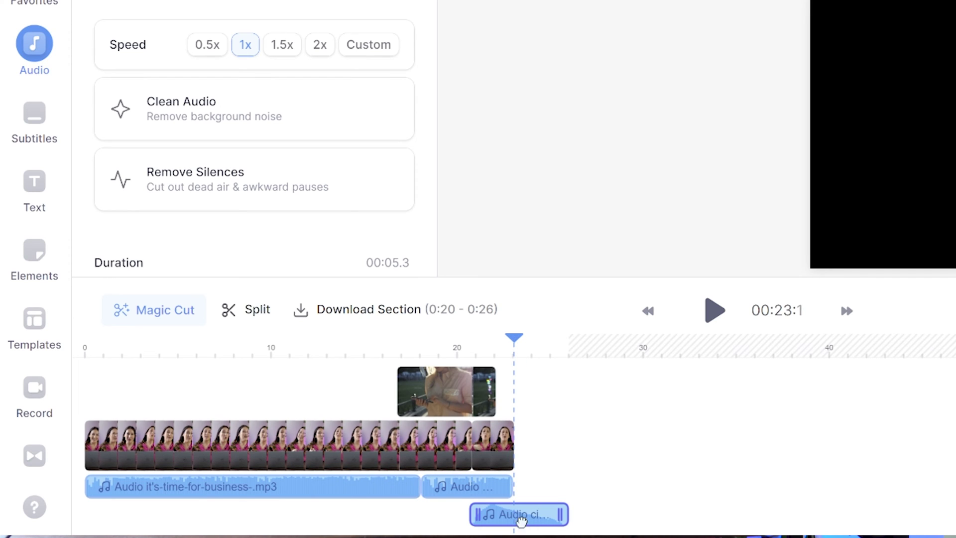
drag(522, 516, 129, 521)
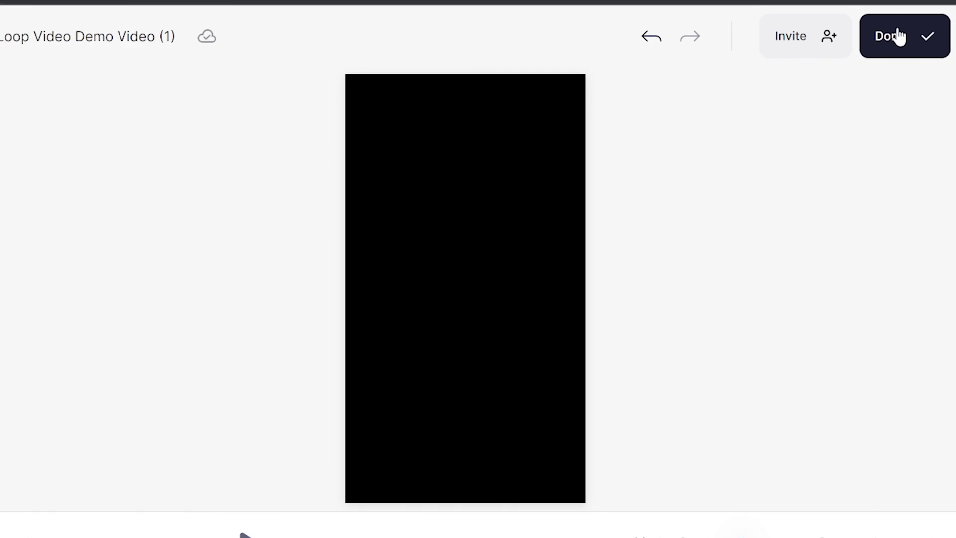
- Export the video in HD quality and bring up the MP4, MP3 and GIF download options
click(899, 36)
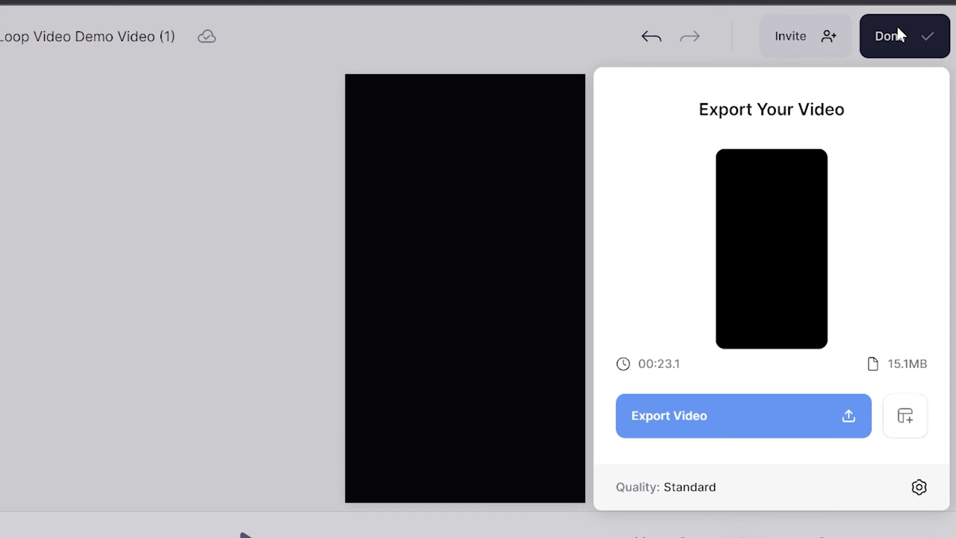
click(718, 490)
click(737, 227)
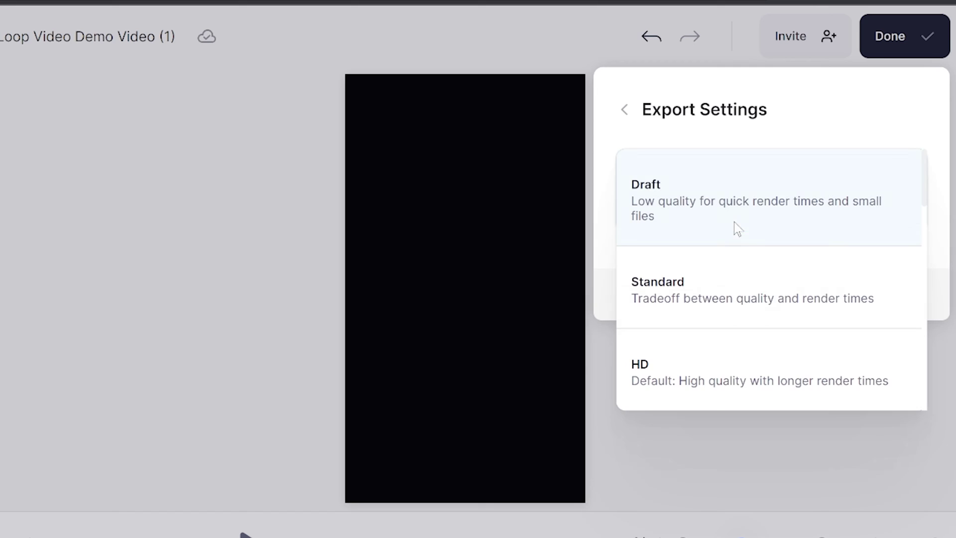
click(696, 364)
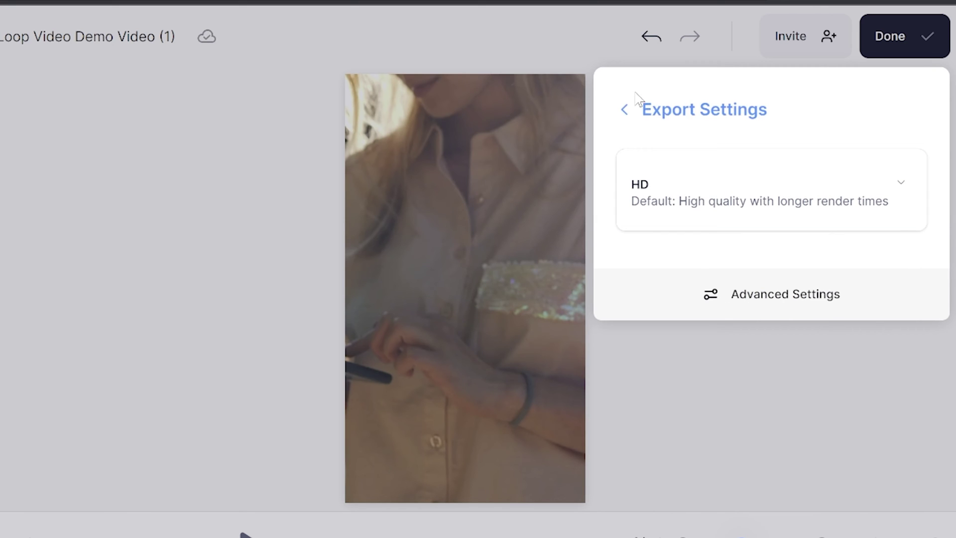
click(628, 110)
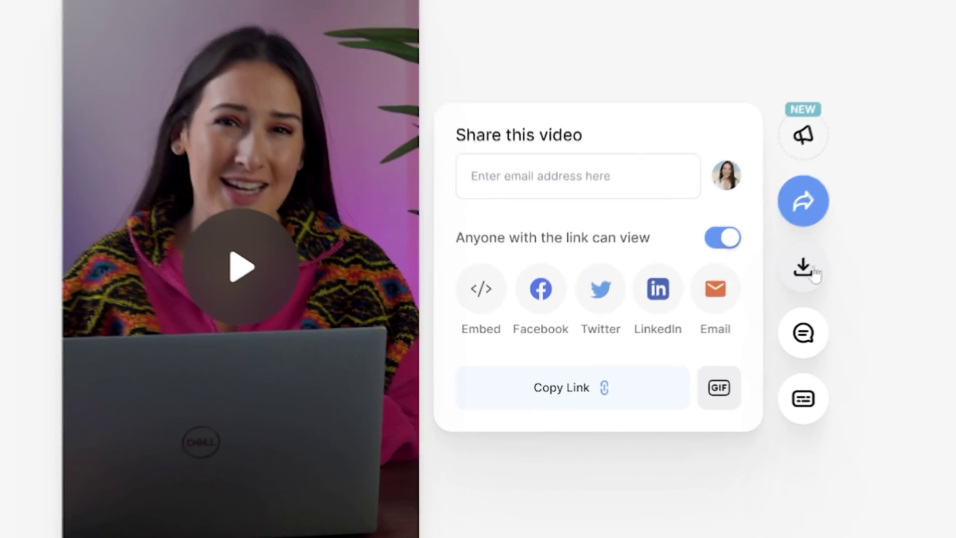
click(722, 307)
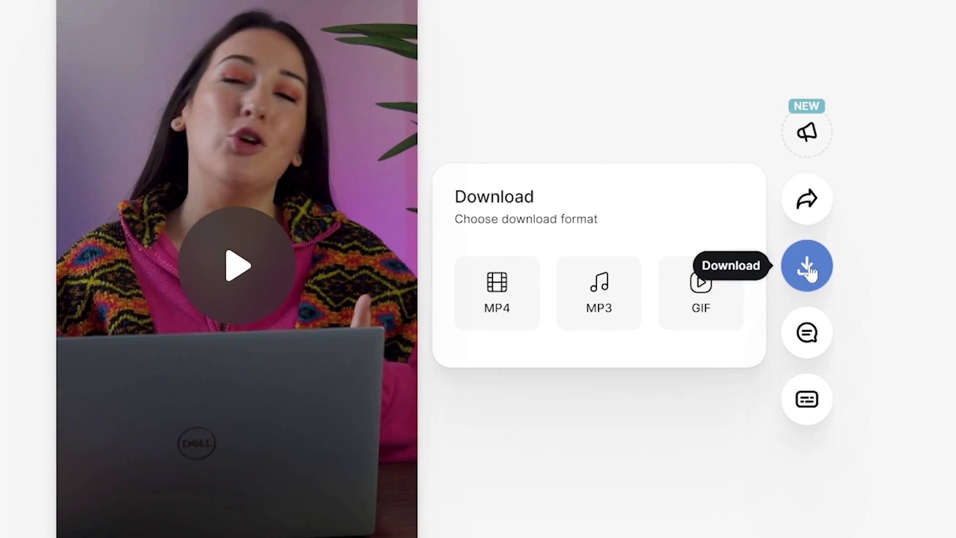